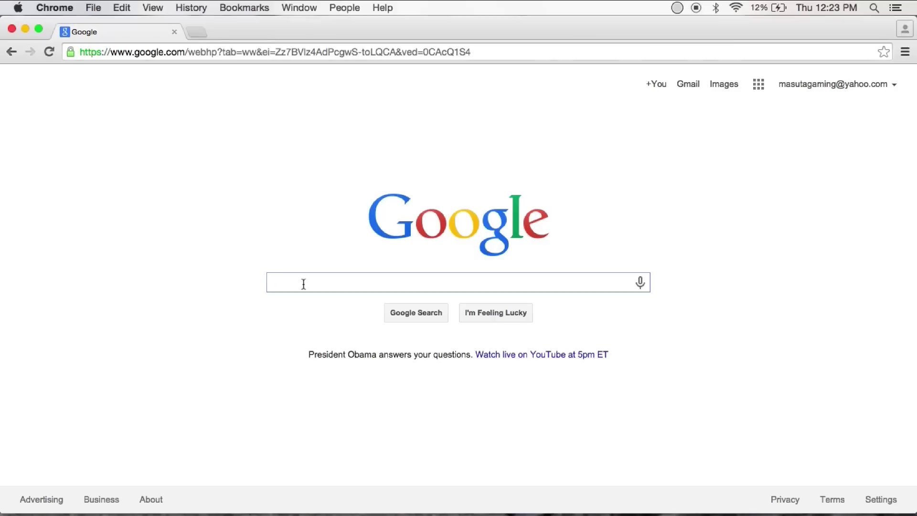
pyautogui.write('macid')
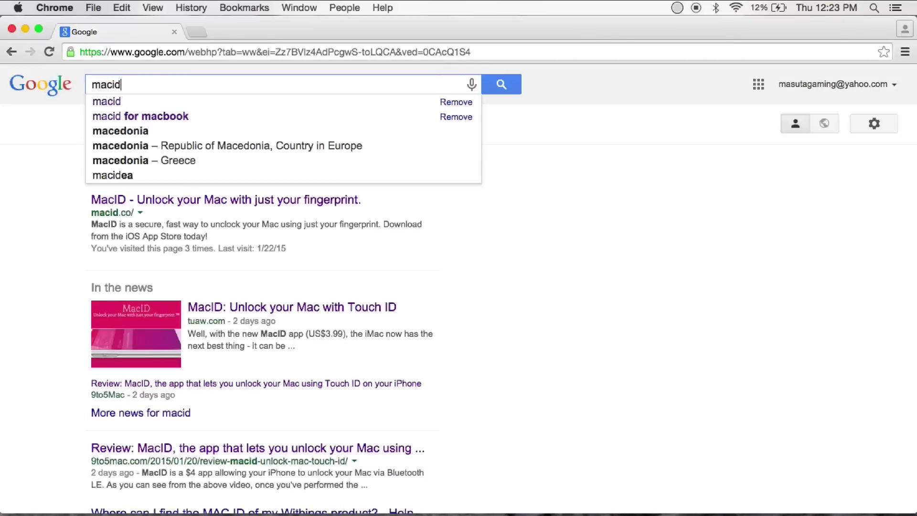
# Step: Search for macid, open macid.co and download the MacID for OS X zip
pyautogui.press('Return')
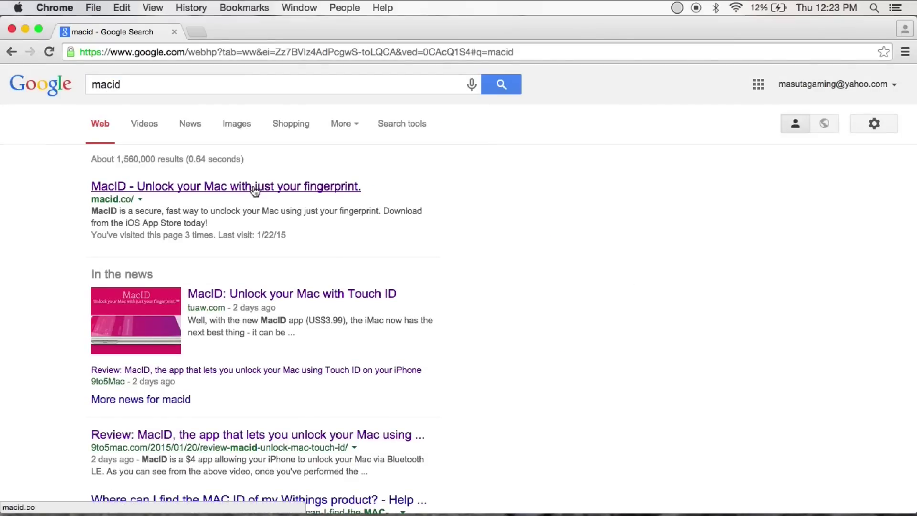
pyautogui.click(255, 189)
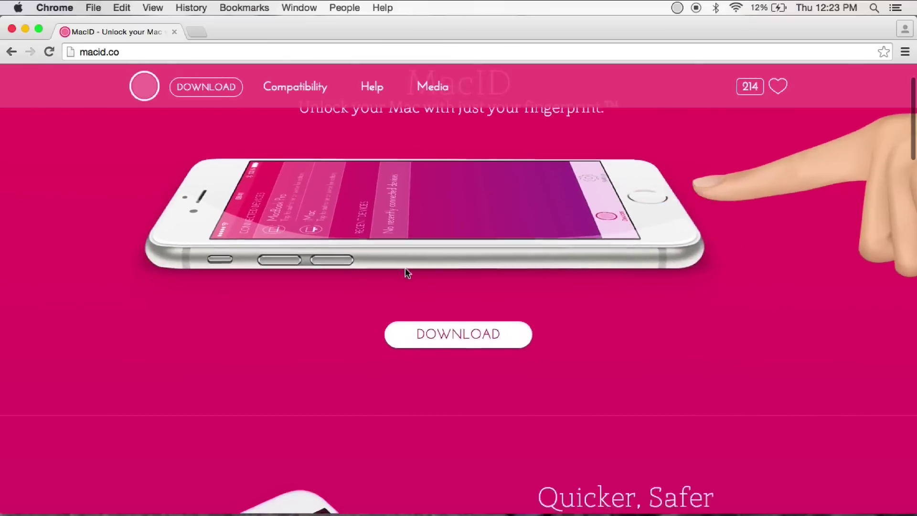
pyautogui.click(426, 405)
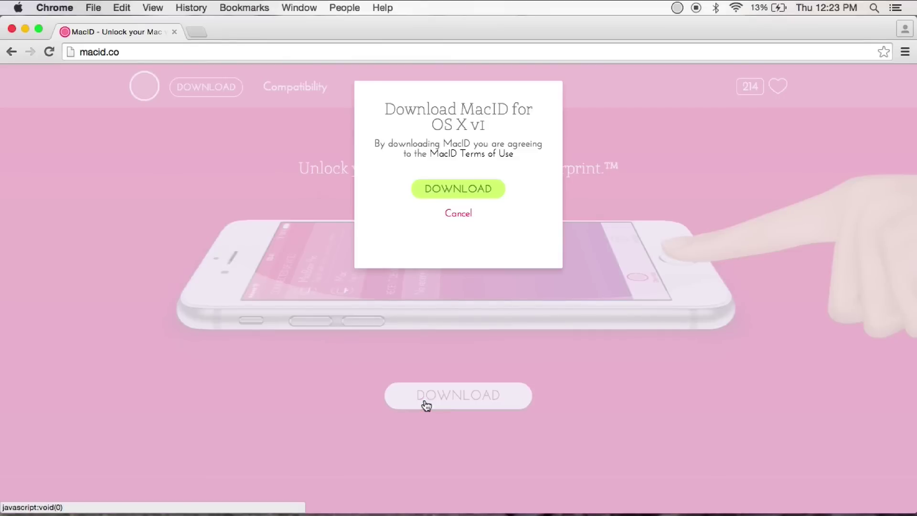
pyautogui.click(428, 195)
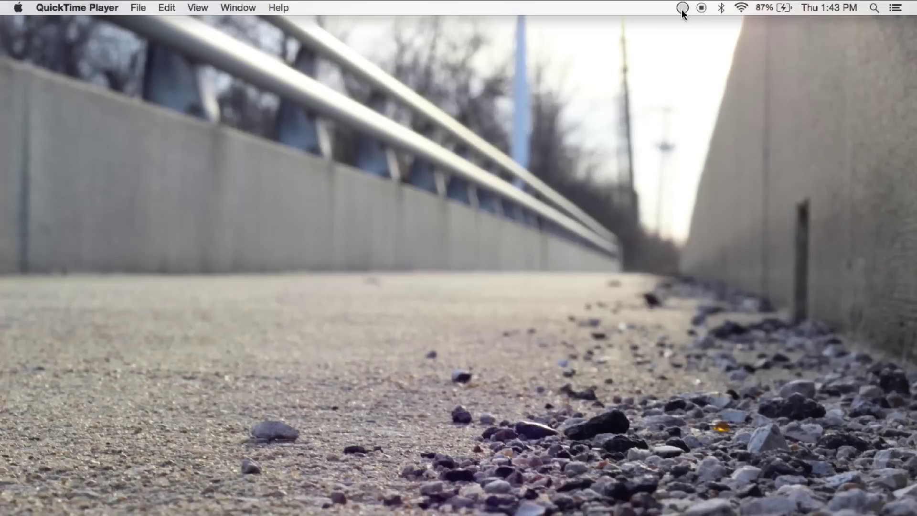
# Step: Run MacID Setup from the menu bar, choosing iPhone and confirming the account password
pyautogui.click(683, 14)
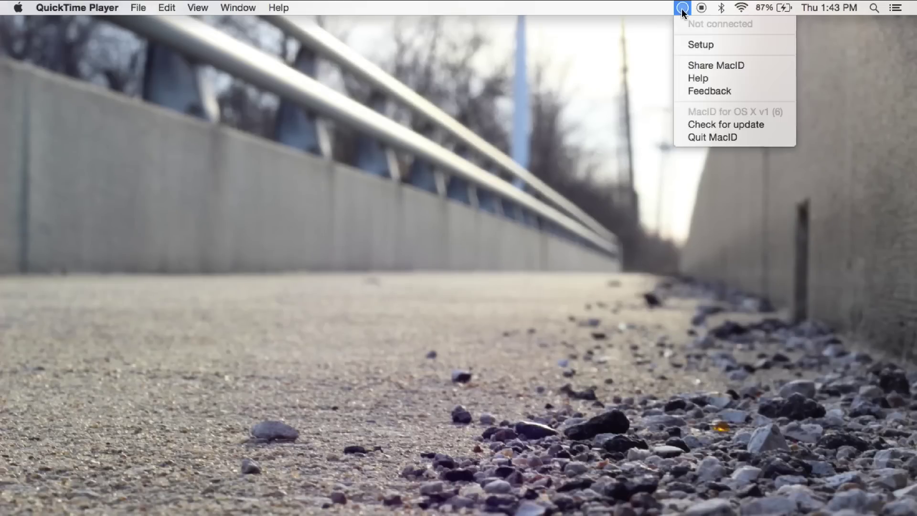
pyautogui.click(697, 44)
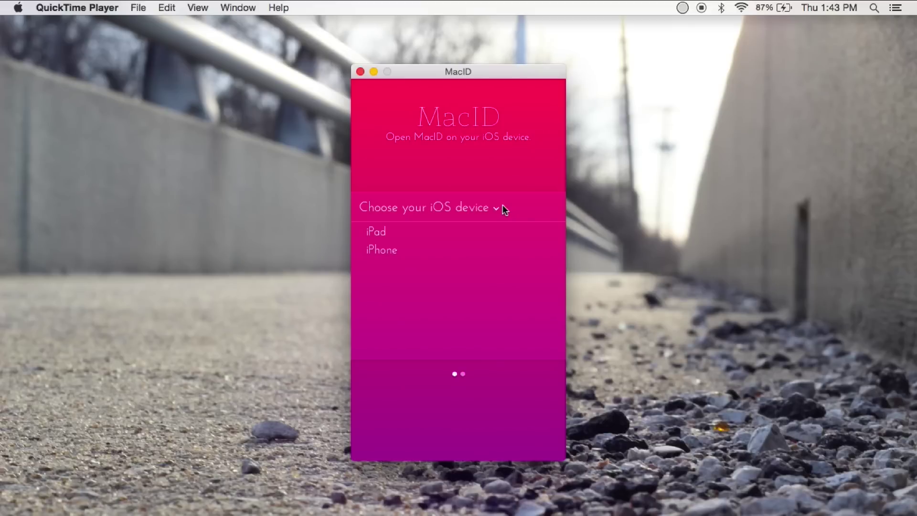
pyautogui.click(394, 257)
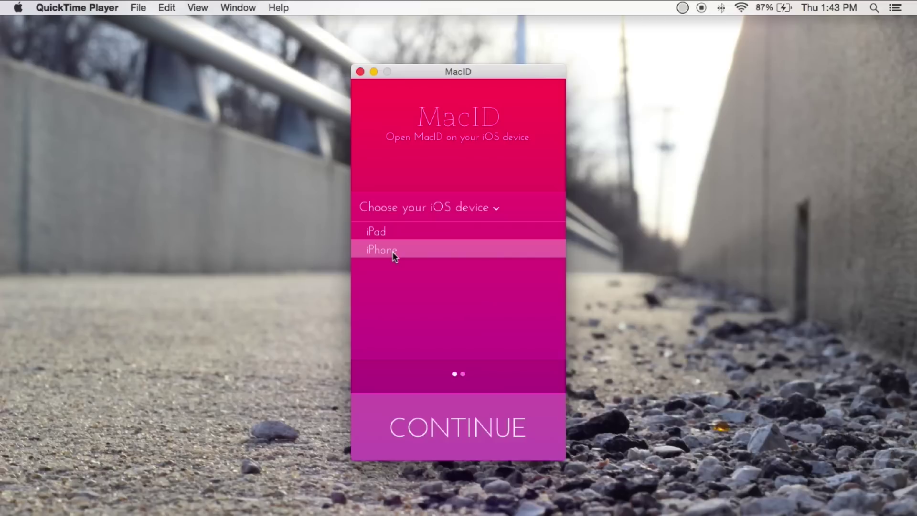
pyautogui.click(460, 428)
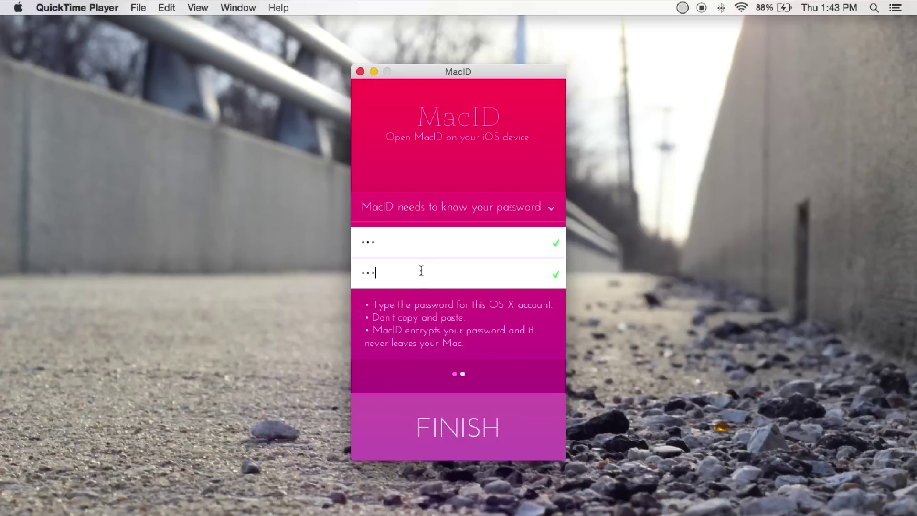
pyautogui.click(446, 429)
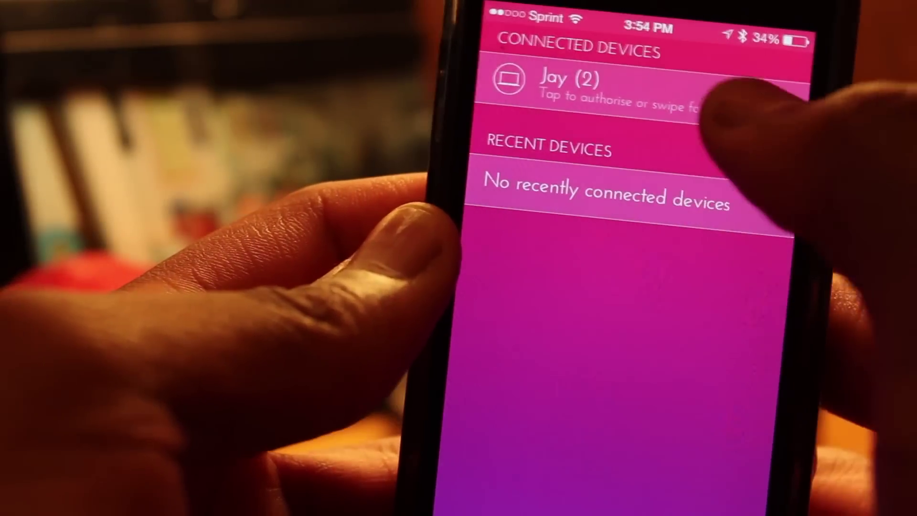
# Step: Swipe left on the connected Mac's row to reveal Lock, Wake and Authorise
pyautogui.moveTo(724, 90); pyautogui.dragTo(545, 90)
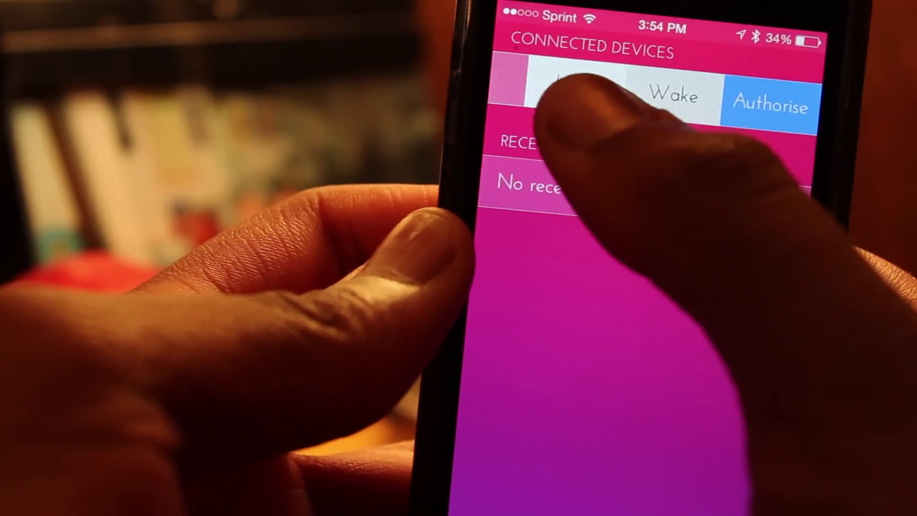